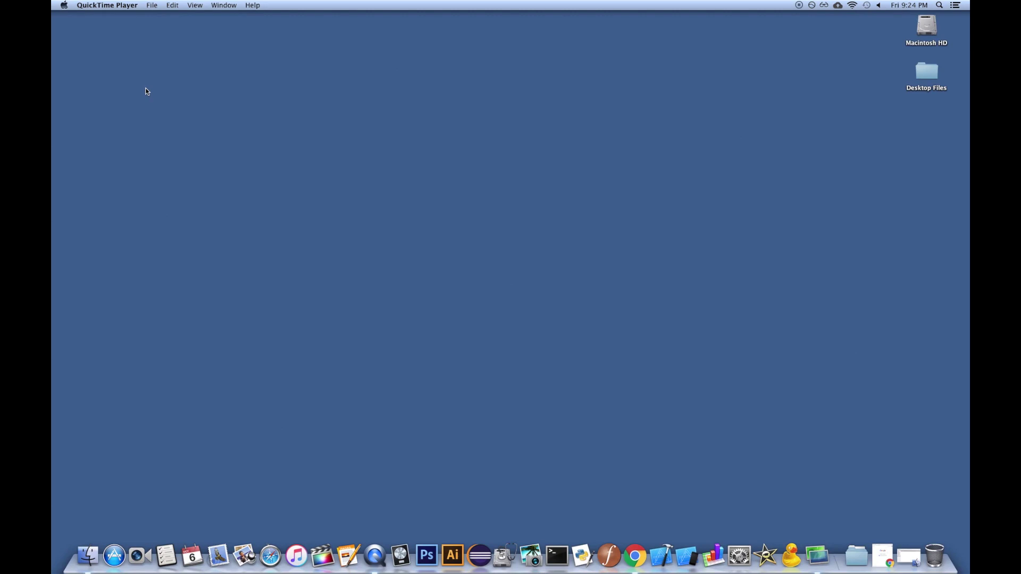
# Step: Switch to the server's shared screen and close its Sharing preferences window
pyautogui.hotkey('ctrl', 'Up')
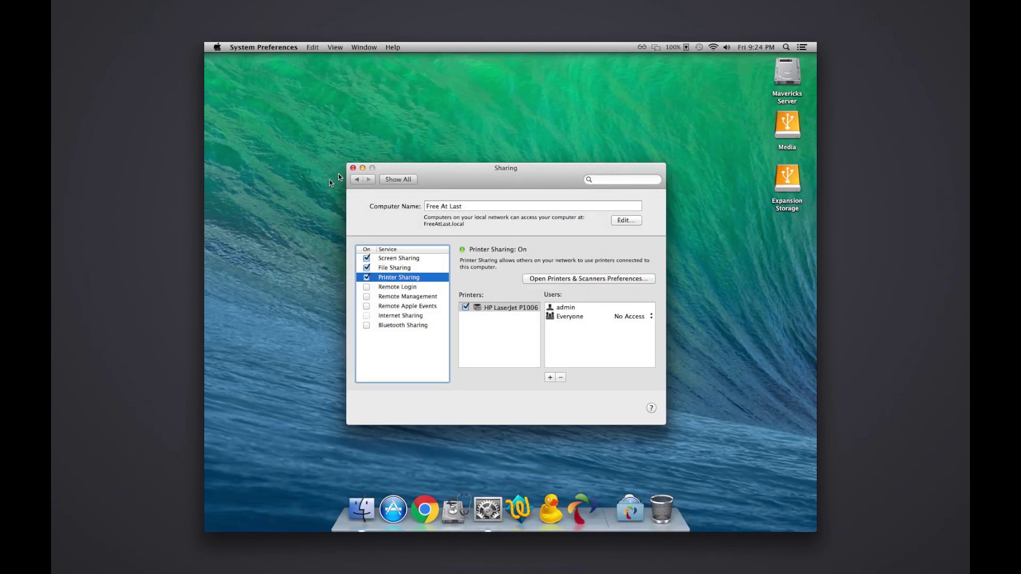
pyautogui.click(352, 168)
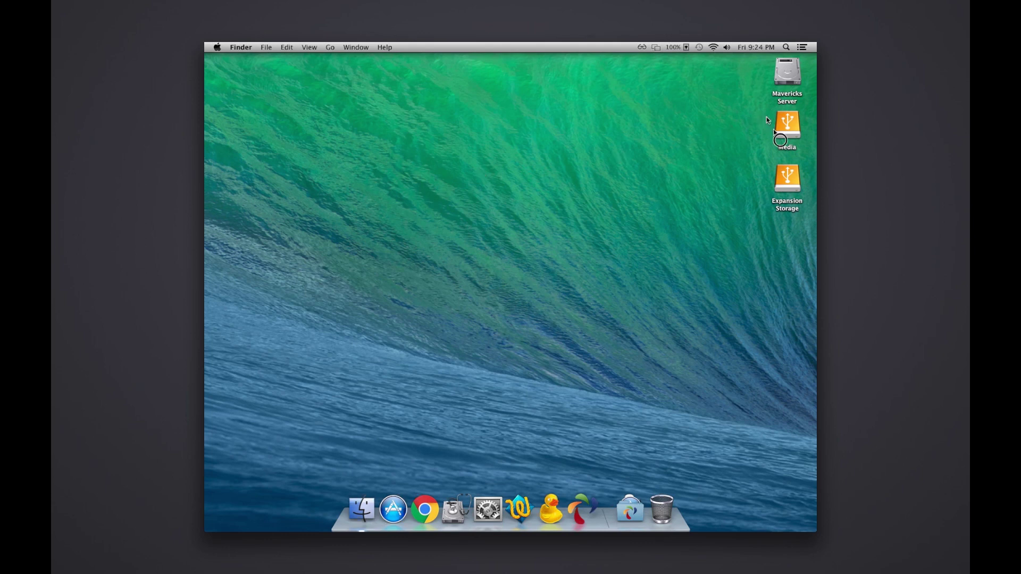
# Step: Point out the Media and Expansion Storage drives on the server's desktop by selecting them together and individually
pyautogui.moveTo(766, 117); pyautogui.dragTo(812, 198)
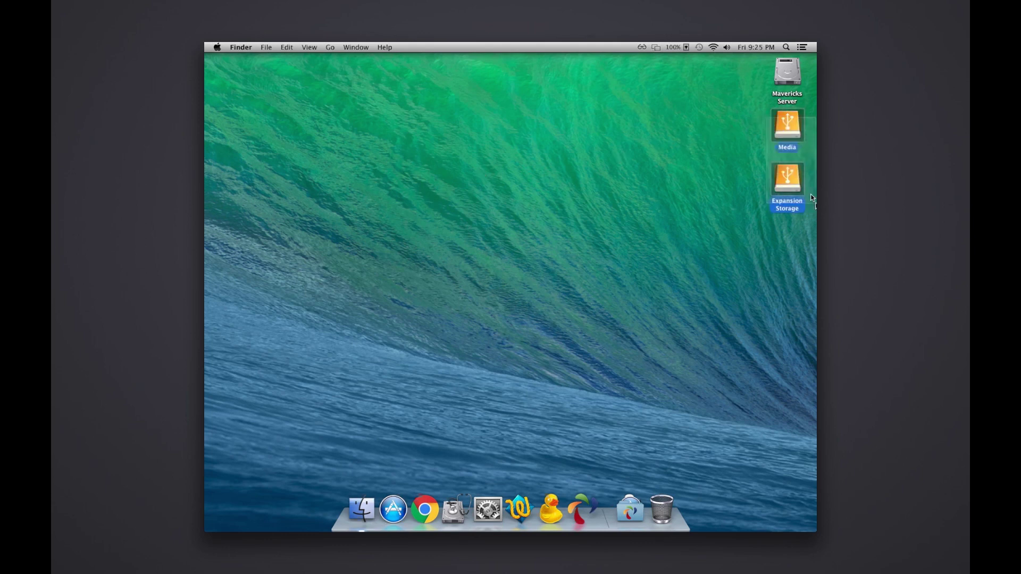
pyautogui.click(810, 196)
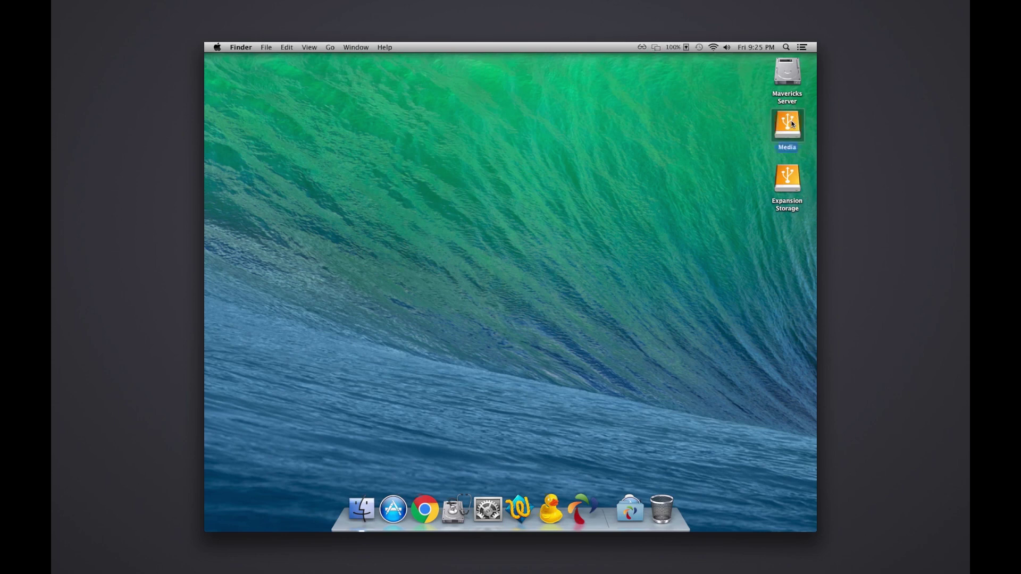
pyautogui.click(790, 176)
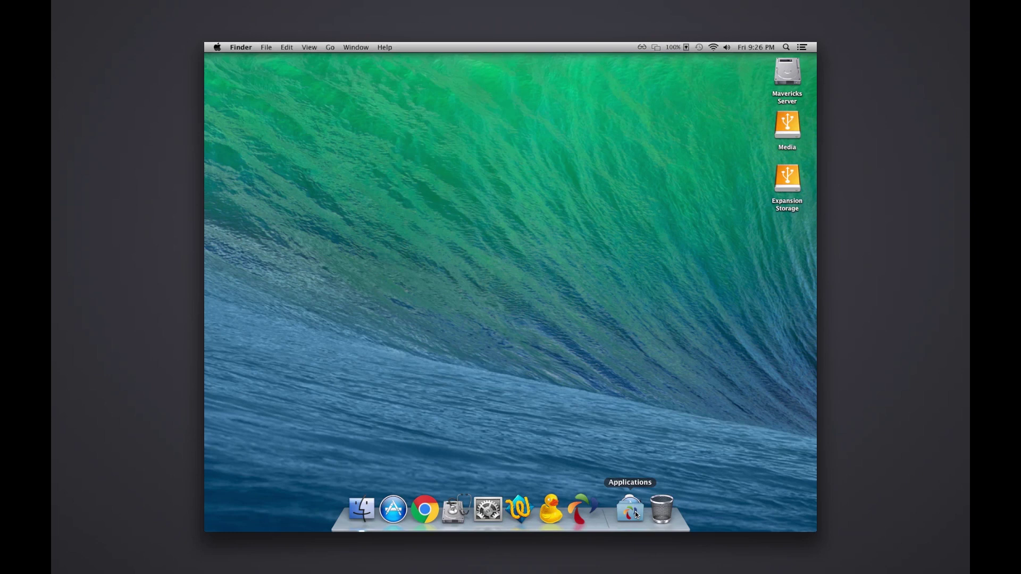
# Step: Open the server's Sharing preferences and highlight the computer's local network address
pyautogui.press('super+space')
pyautogui.press('Escape')
pyautogui.click(493, 508)
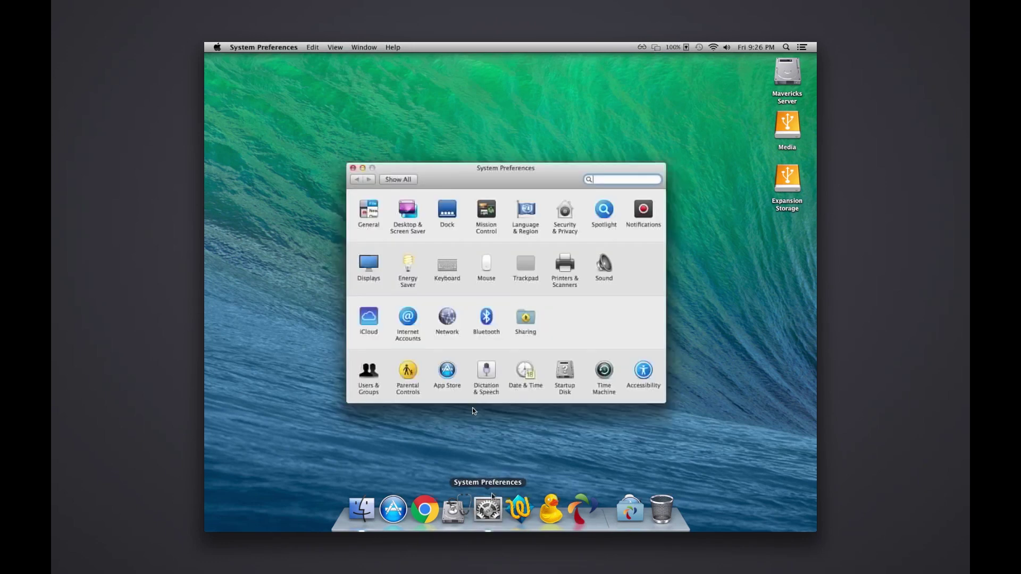
pyautogui.click(532, 322)
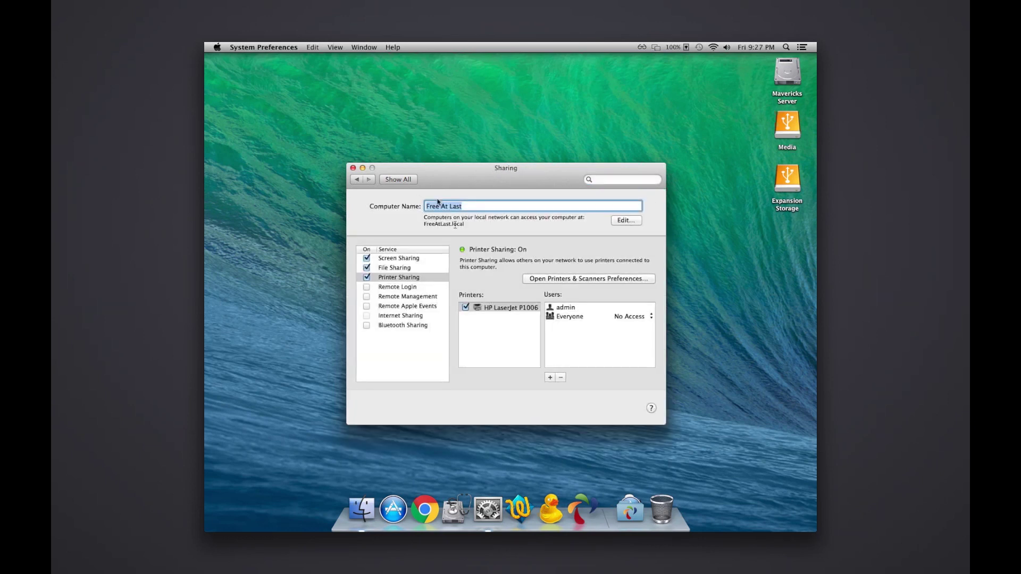
pyautogui.moveTo(466, 224); pyautogui.dragTo(419, 229)
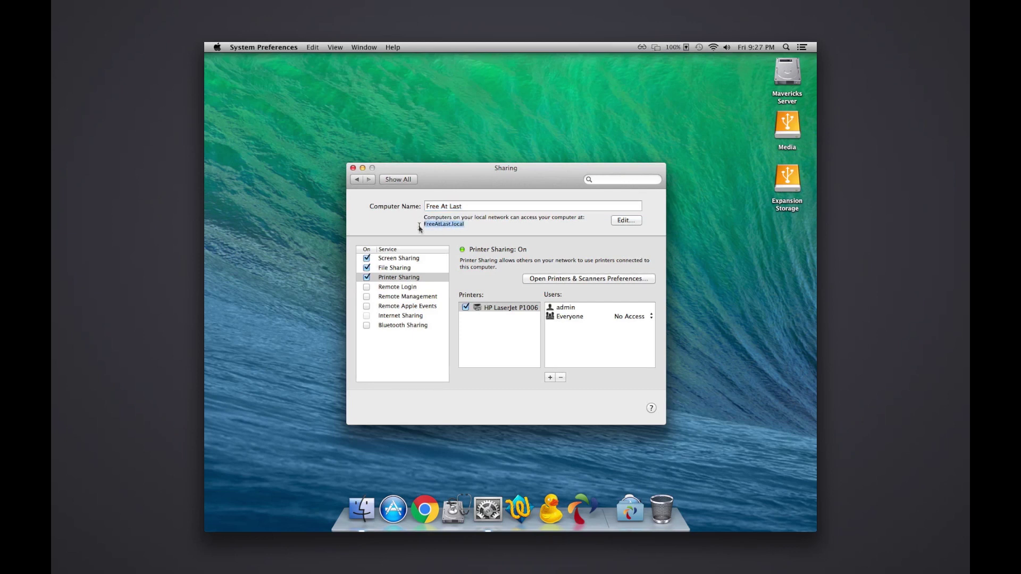
pyautogui.click(476, 225)
# Step: Go through the Screen Sharing, File Sharing and Printer Sharing services, then return to the Screen Sharing access settings
pyautogui.click(426, 258)
pyautogui.click(426, 266)
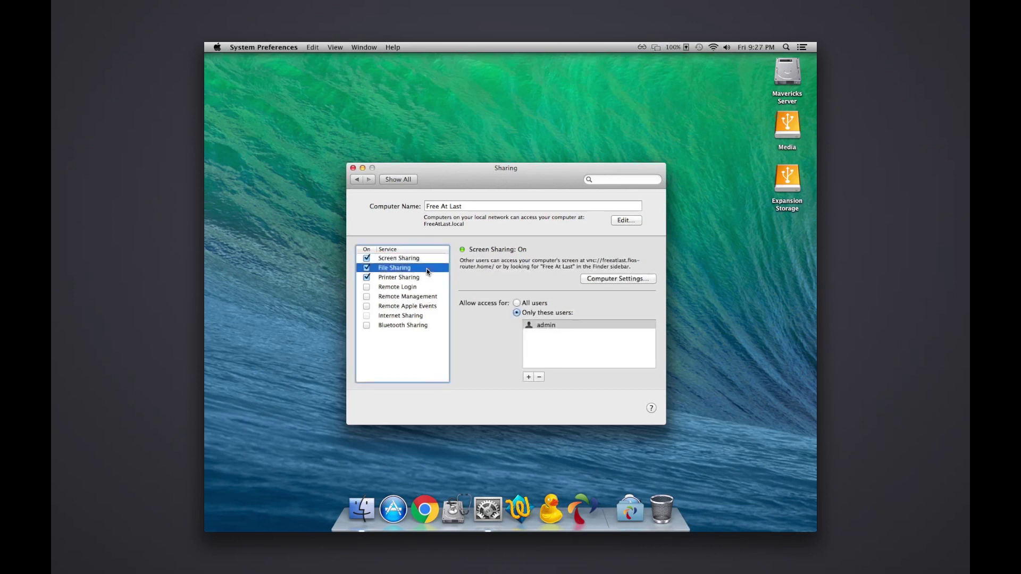
pyautogui.click(429, 279)
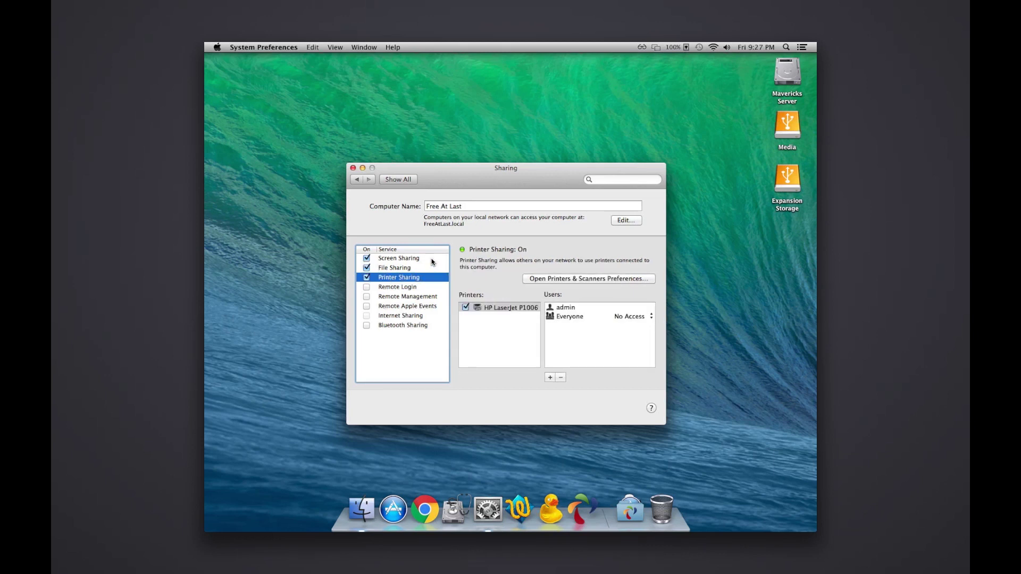
pyautogui.click(432, 260)
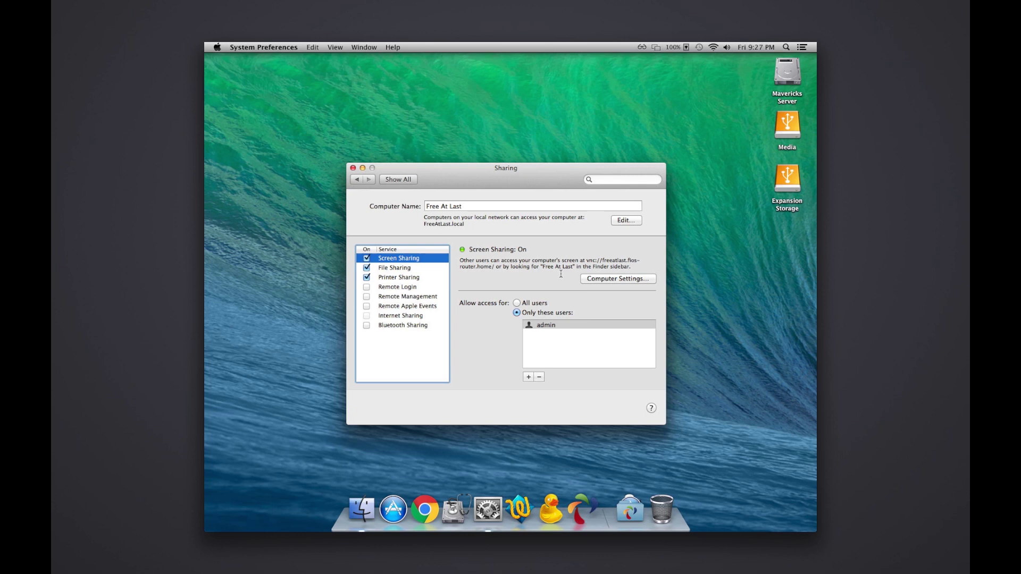
# Step: Examine the File Sharing settings, including the shared folders and users lists and the SMB and AFP options
pyautogui.click(415, 269)
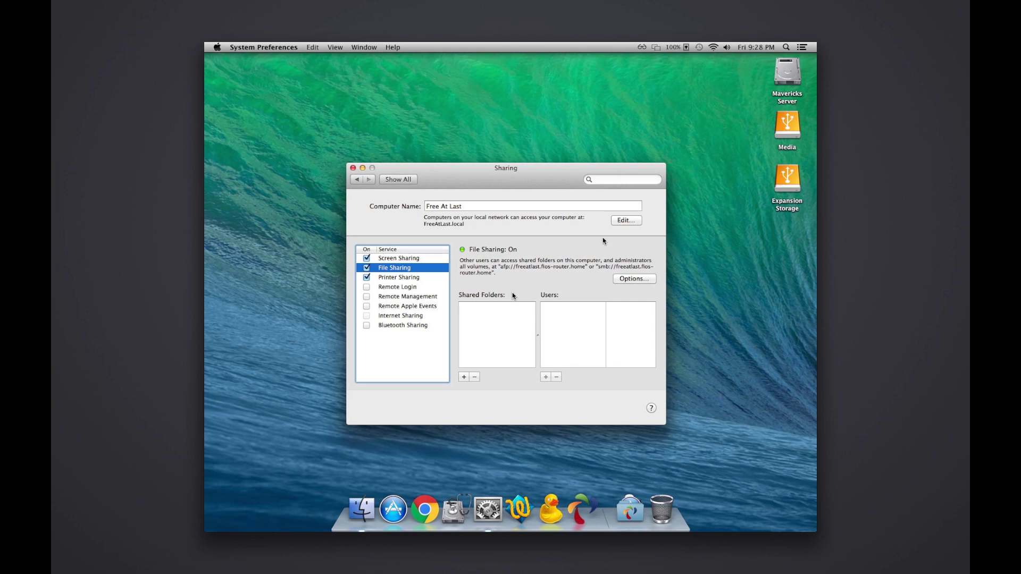
pyautogui.click(790, 74)
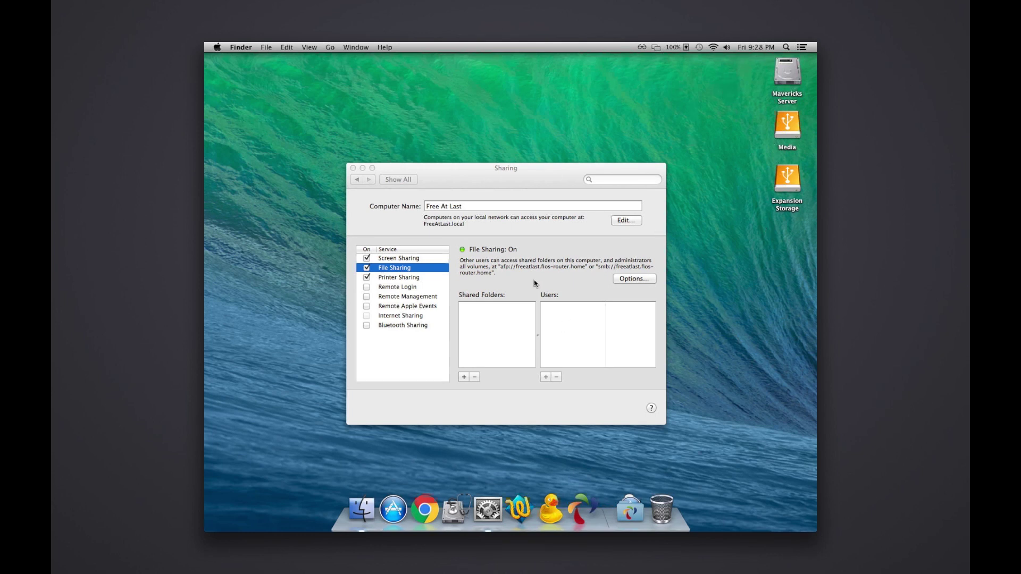
pyautogui.click(523, 289)
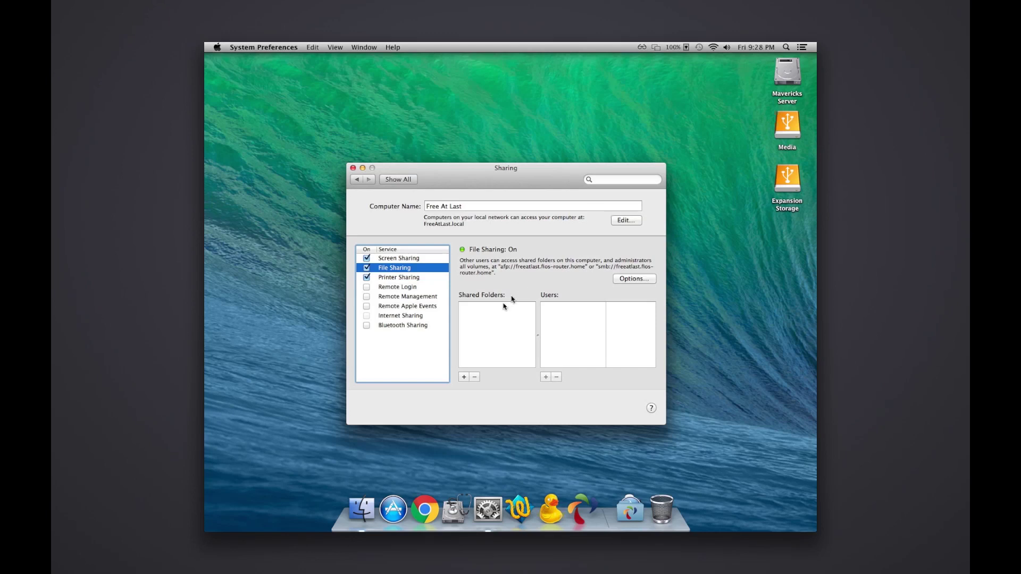
pyautogui.click(545, 310)
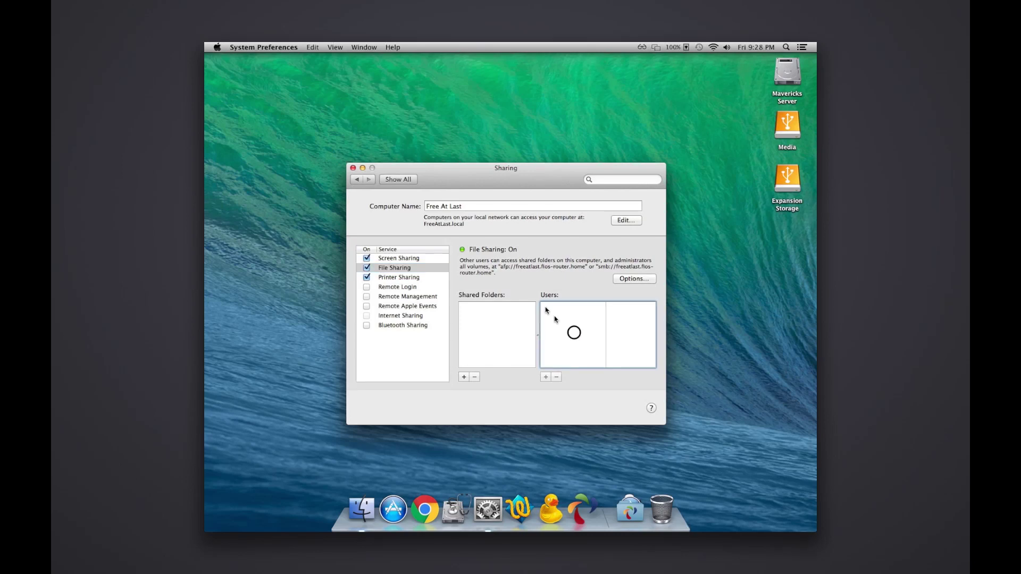
pyautogui.click(489, 308)
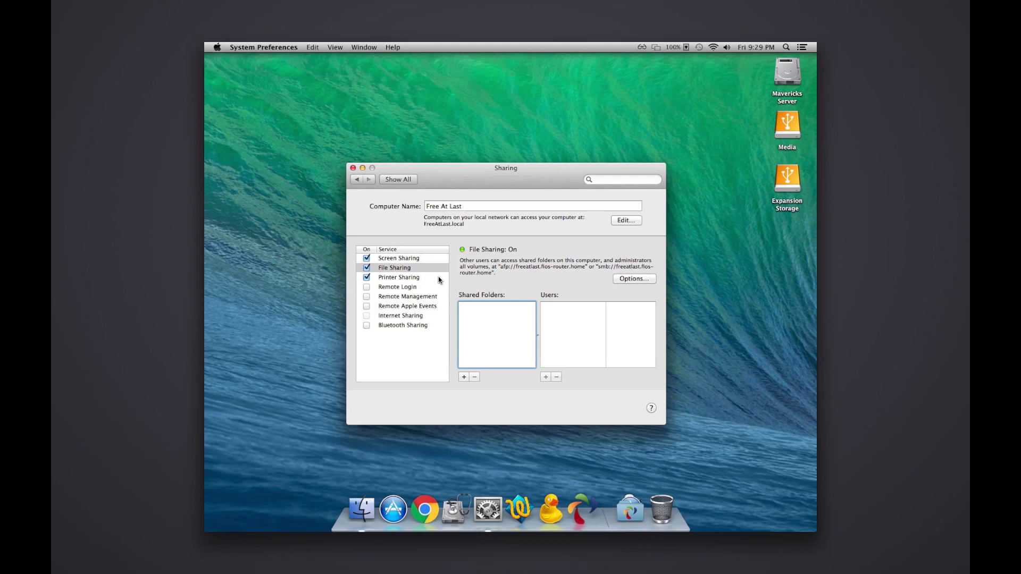
pyautogui.click(640, 277)
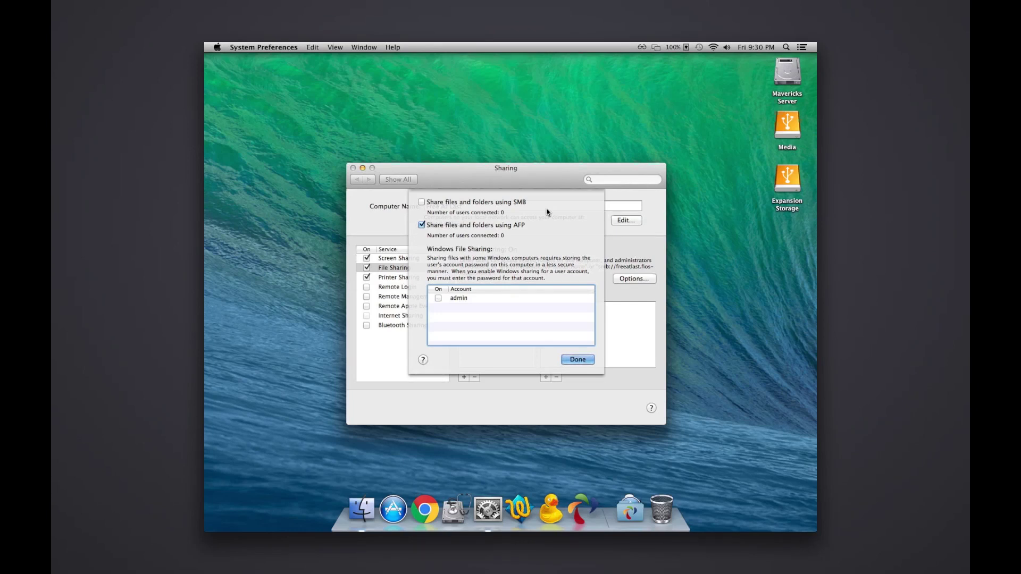
pyautogui.press('Return')
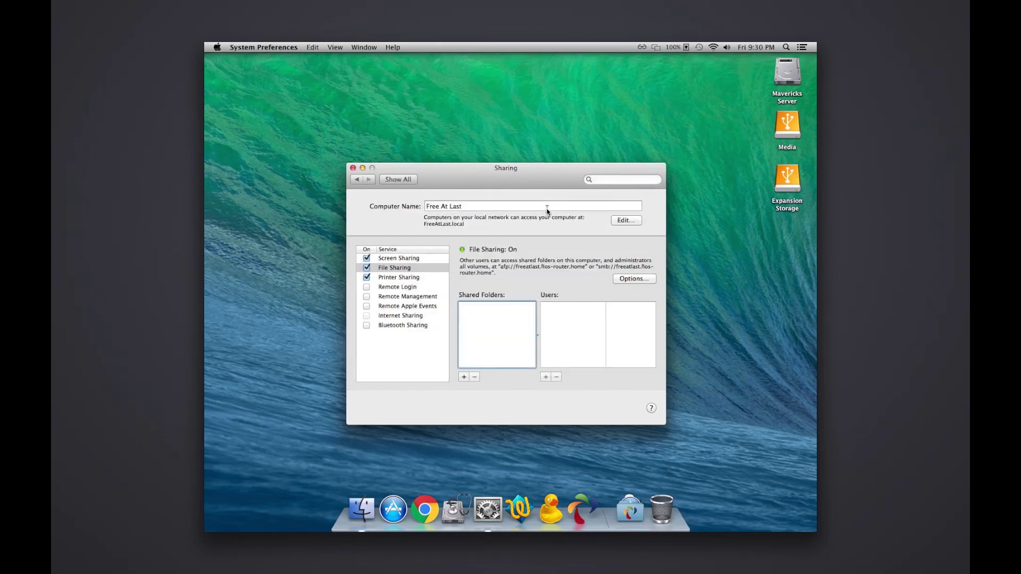
# Step: Examine the Printer Sharing access of the Everyone and admin users for the HP LaserJet P1006
pyautogui.click(431, 279)
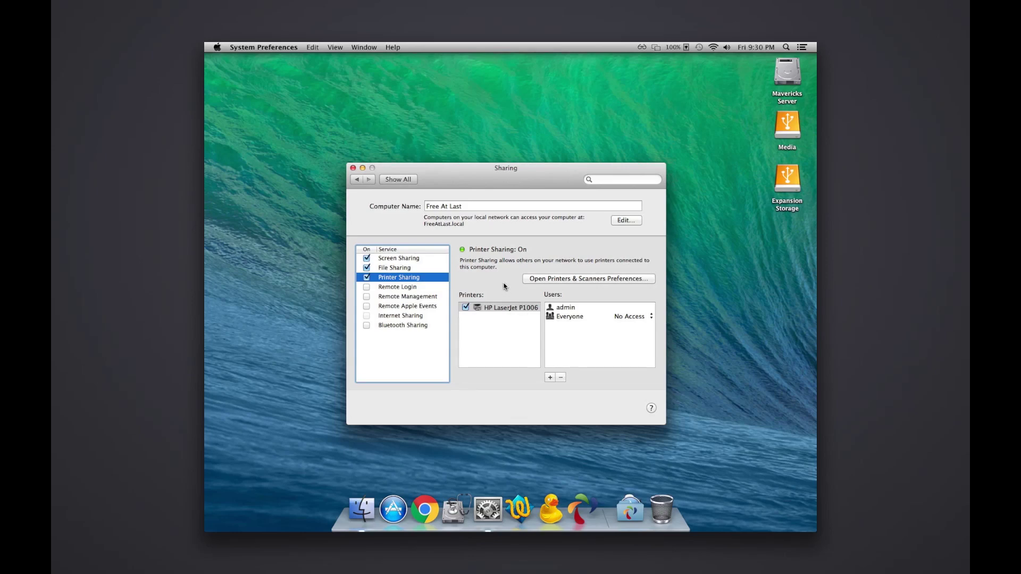
pyautogui.click(568, 317)
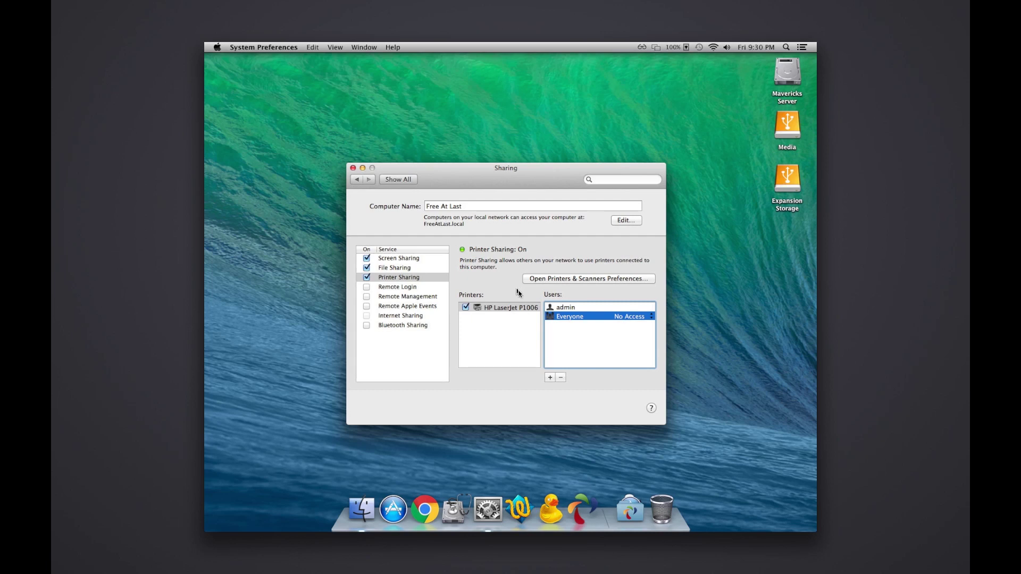
pyautogui.click(579, 308)
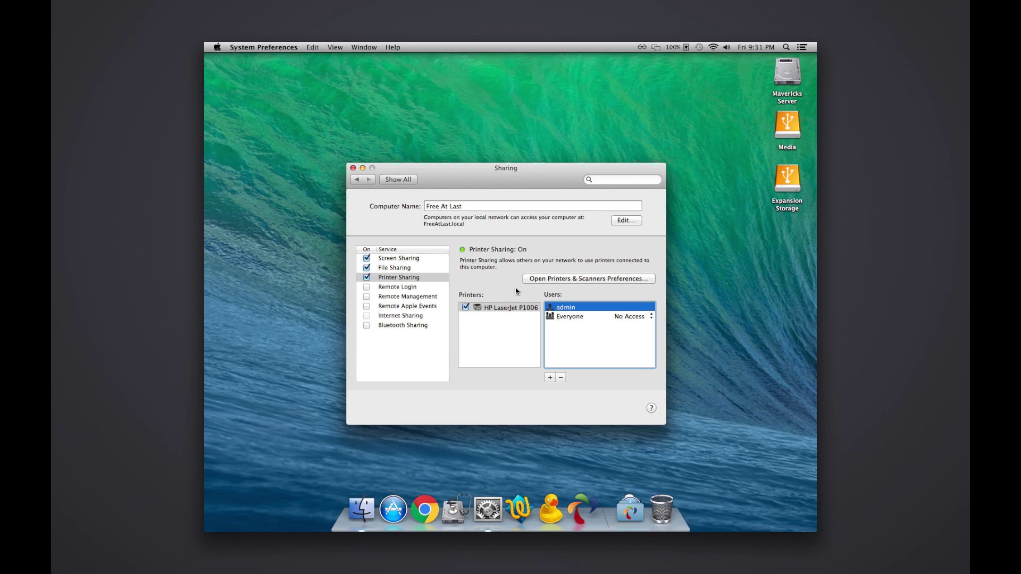
# Step: Open the Energy Saver preferences and examine the Power and UPS sleep settings along with the UPS status details
pyautogui.click(412, 180)
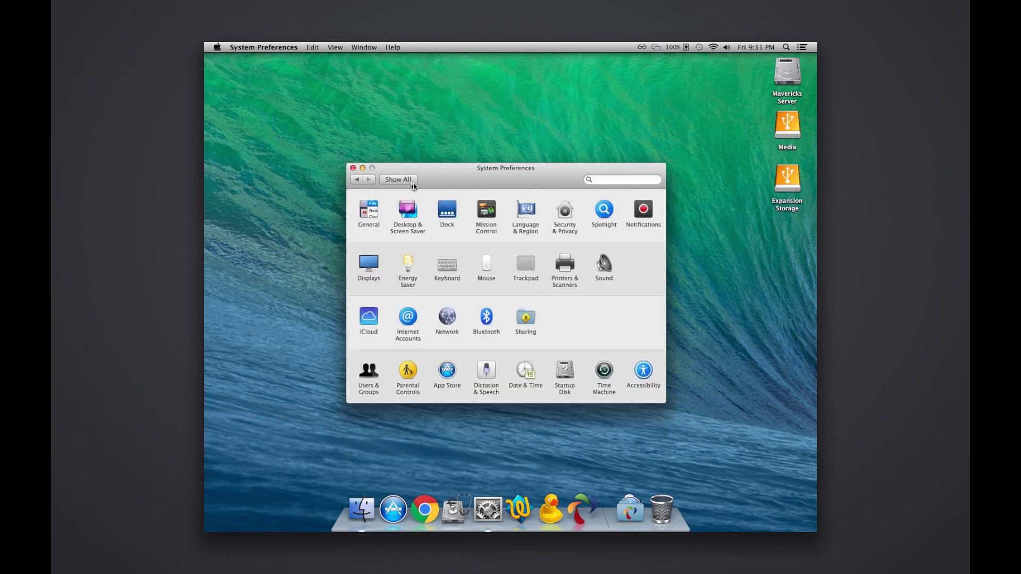
pyautogui.click(406, 265)
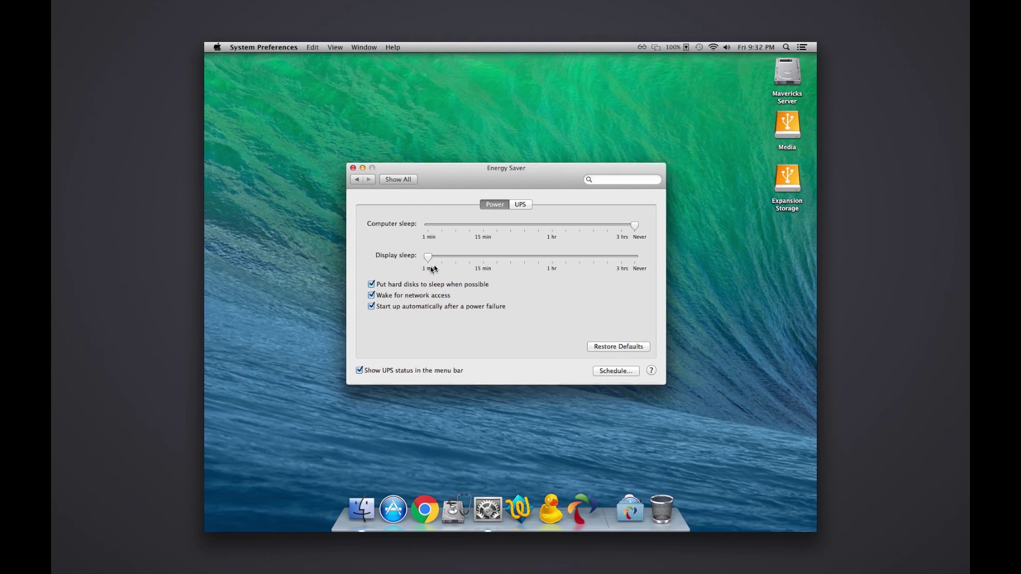
pyautogui.click(524, 206)
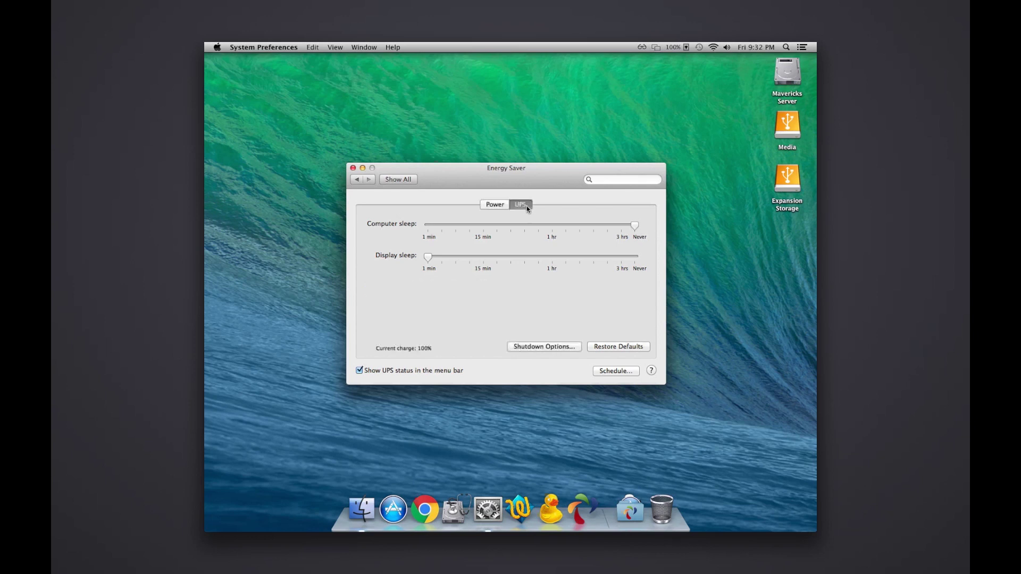
pyautogui.click(672, 48)
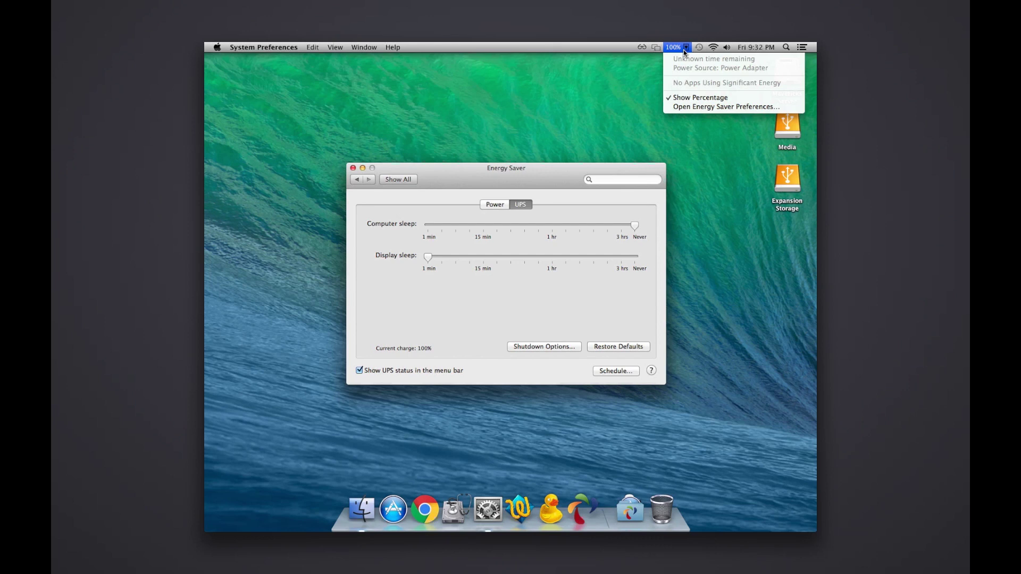
pyautogui.click(684, 50)
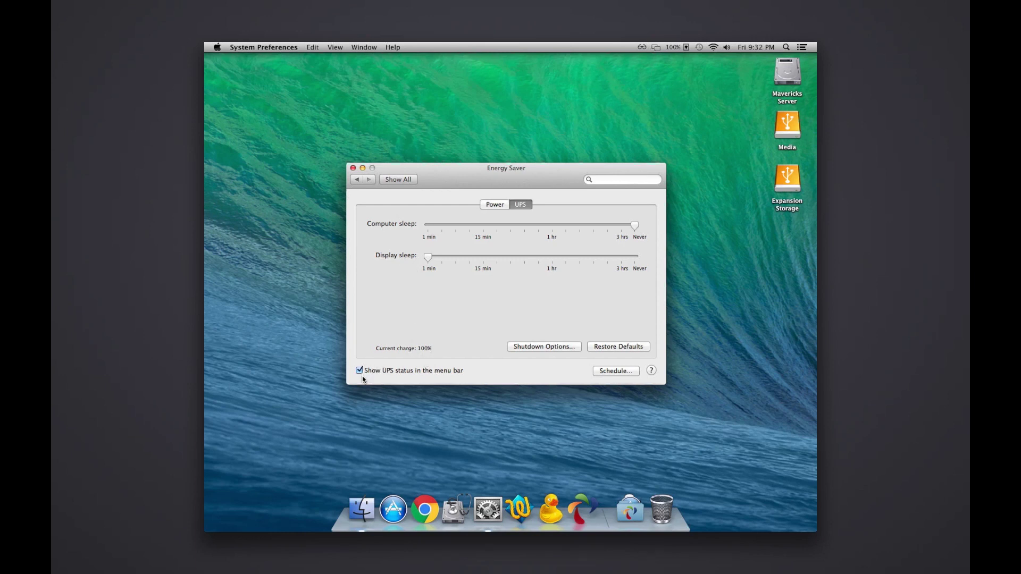
pyautogui.click(679, 49)
pyautogui.click(679, 50)
# Step: Review the UPS shutdown options, dismiss them and close System Preferences
pyautogui.click(538, 349)
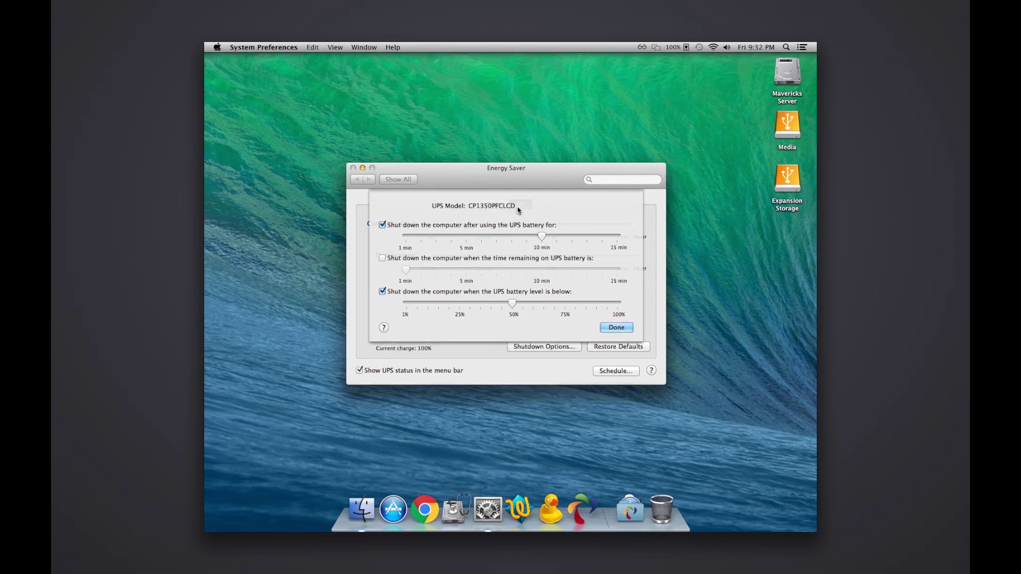
pyautogui.click(470, 208)
pyautogui.click(616, 328)
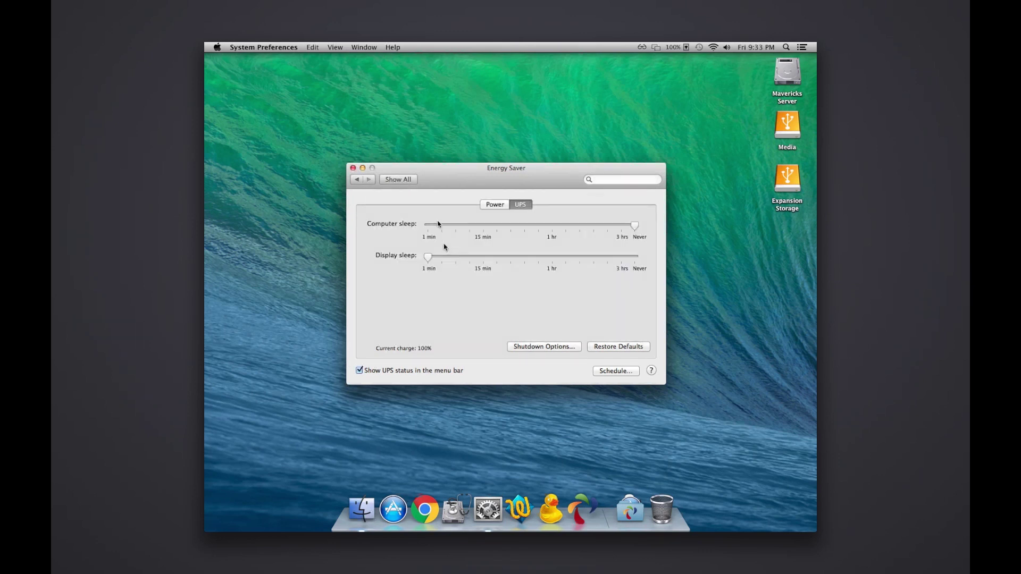
pyautogui.click(411, 180)
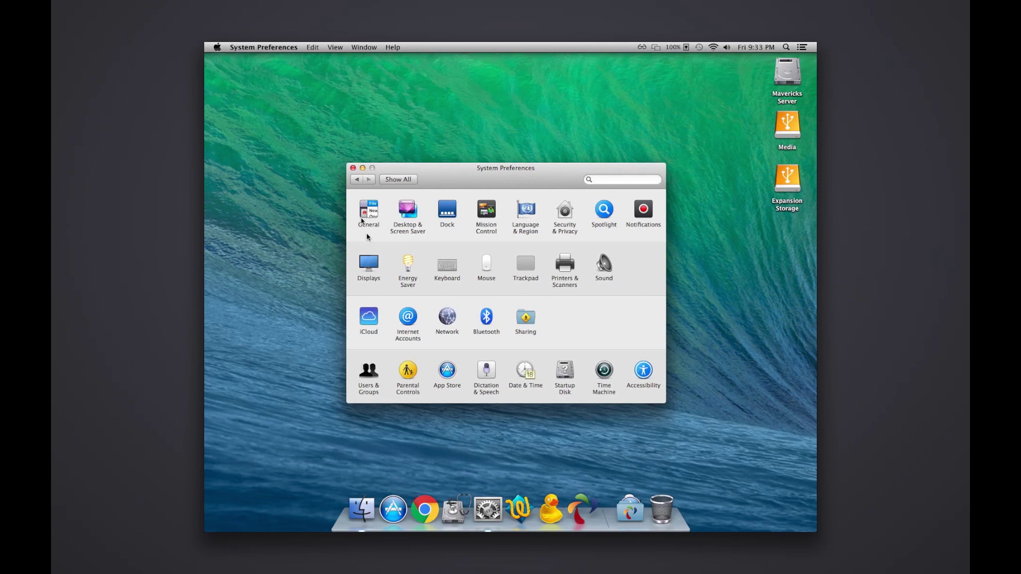
pyautogui.click(353, 168)
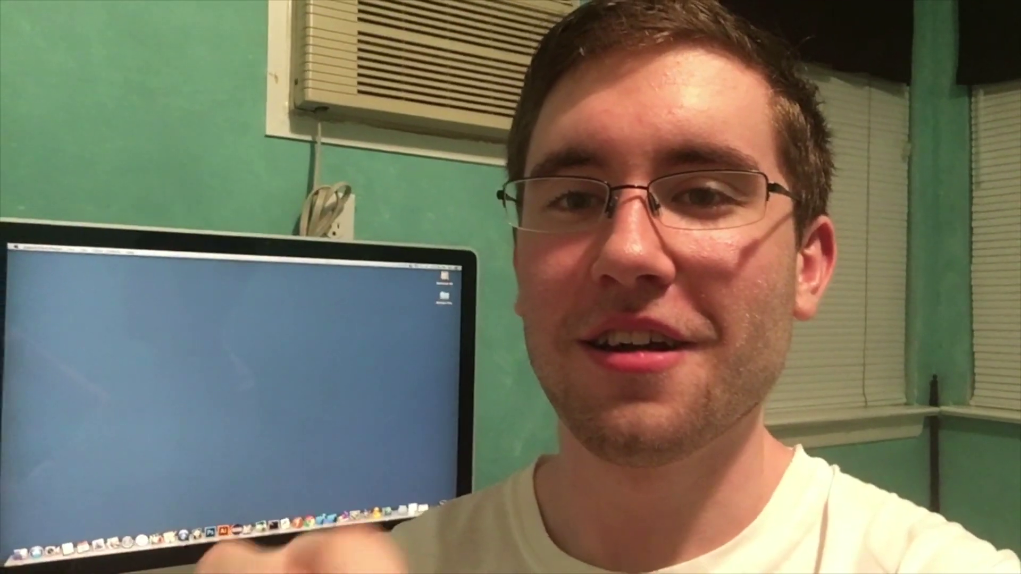